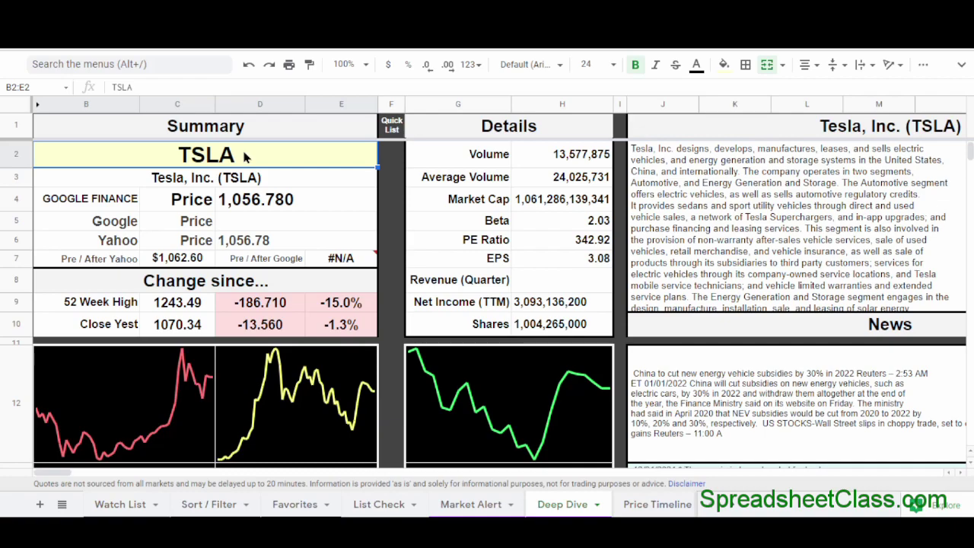
Set the stock ticker in the Summary section to GME and select the Google Finance price cell.
text(GME)
key(Return)
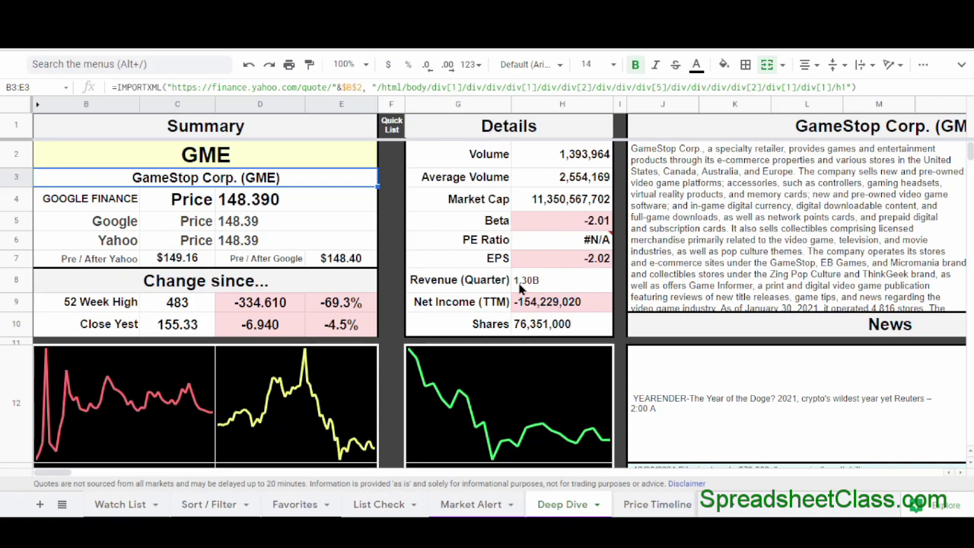
click(272, 202)
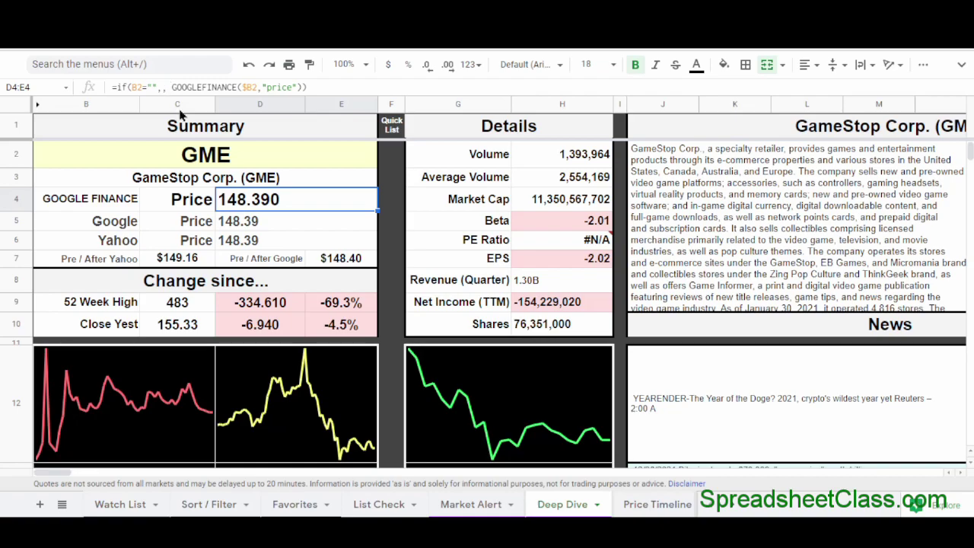
Replace the B2 cell reference in the URL of the Google price formula in D5 with GME.
click(284, 224)
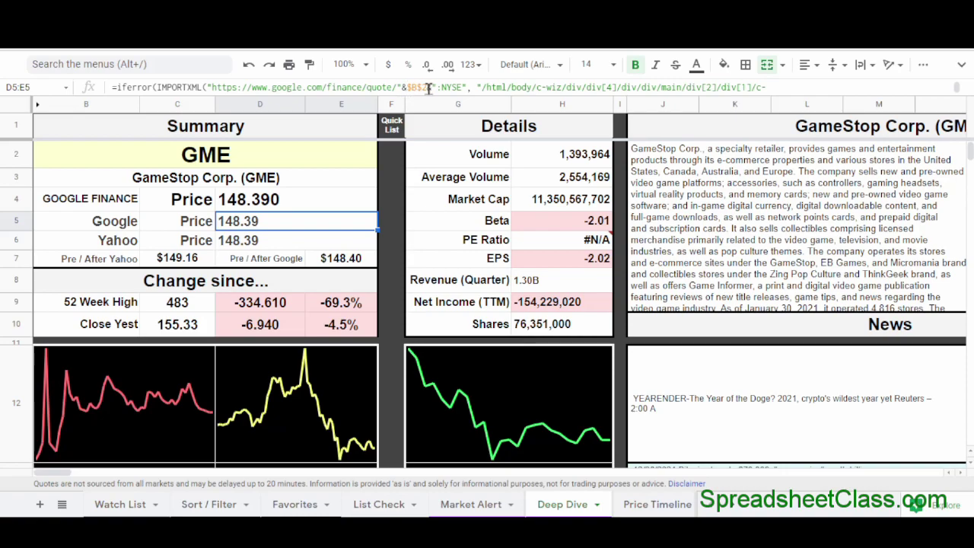
drag(397, 86, 436, 86)
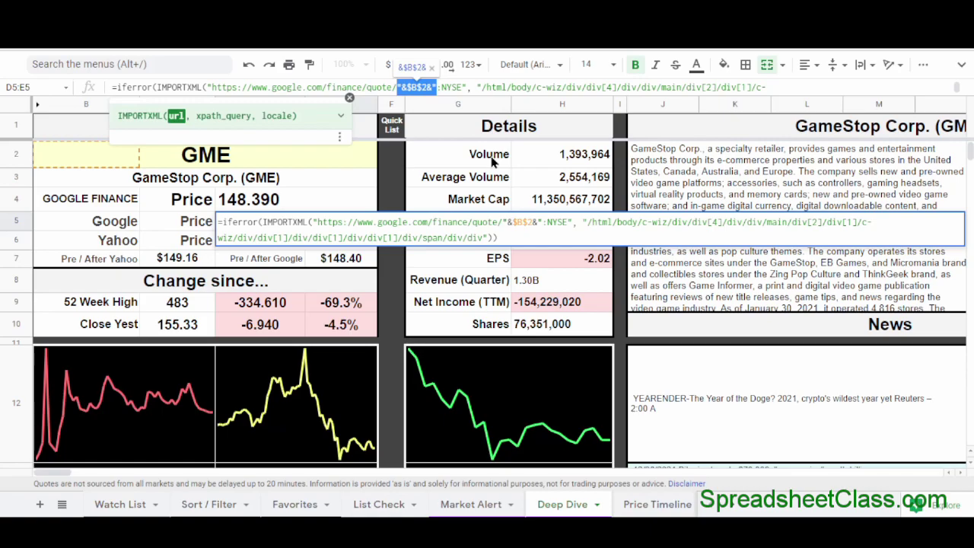
text(GME)
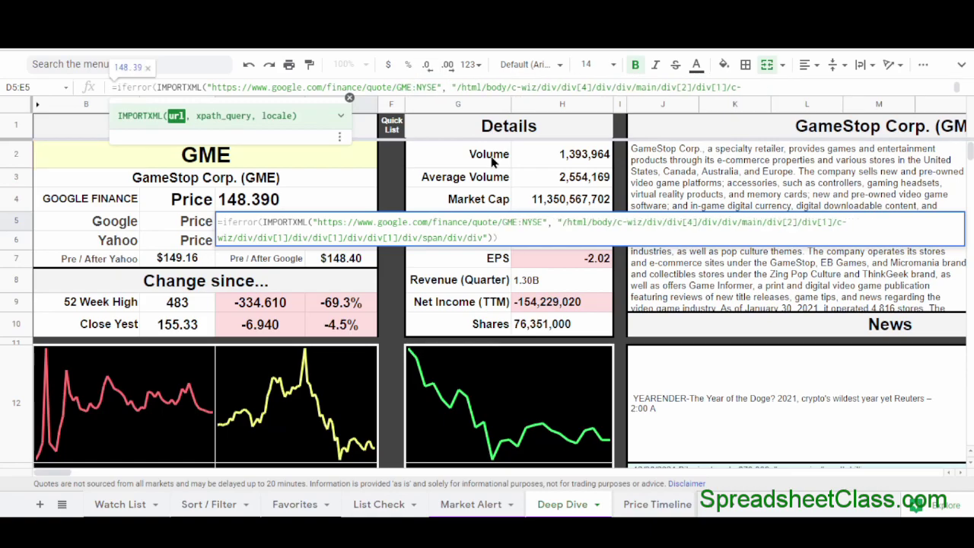
key(Return)
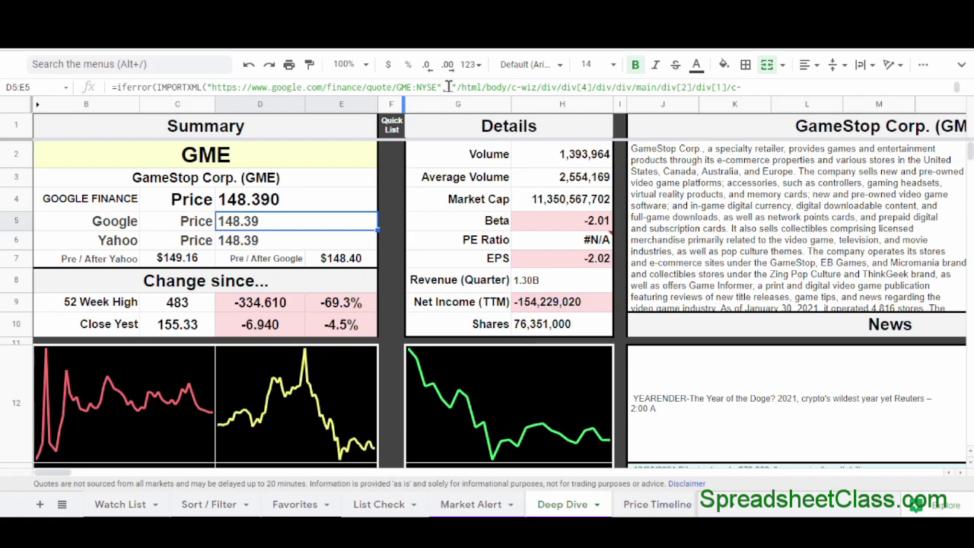
Examine the IMPORTXML formula behind the company description and the news below it, and return from the Market Alert sheet to Deep Dive.
click(763, 145)
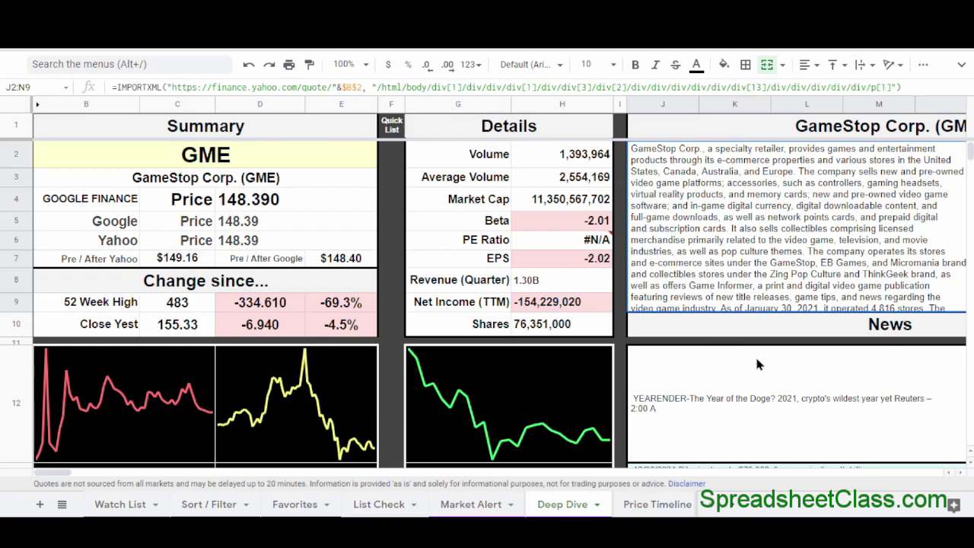
scroll(755, 354, down, 2)
scroll(787, 309, down, 3)
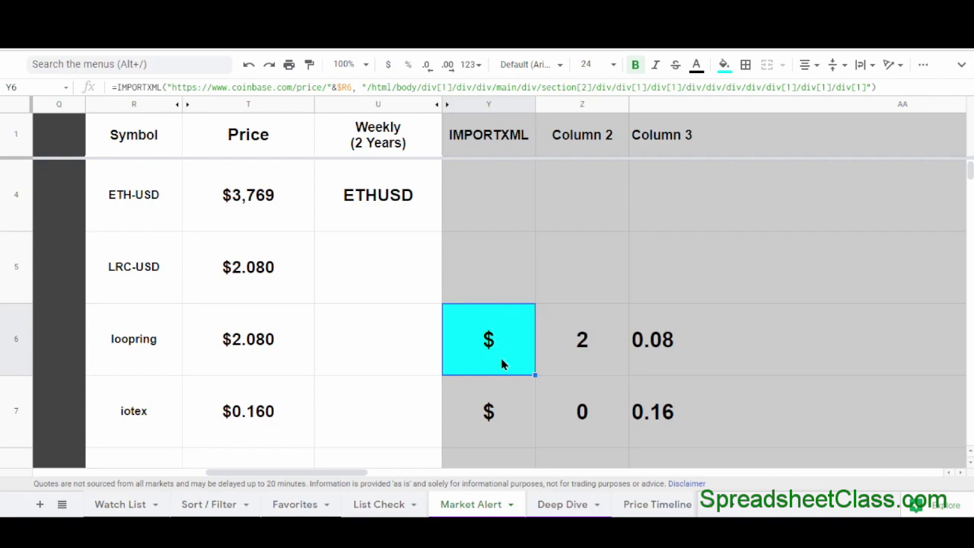
click(566, 507)
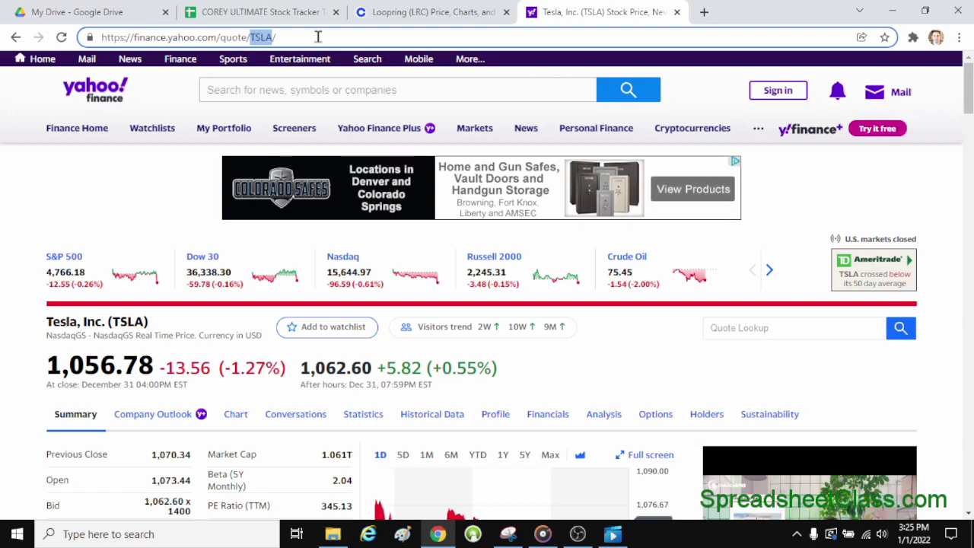
Examine the full address of the Yahoo Finance TSLA quote page, including its ticker part.
click(318, 37)
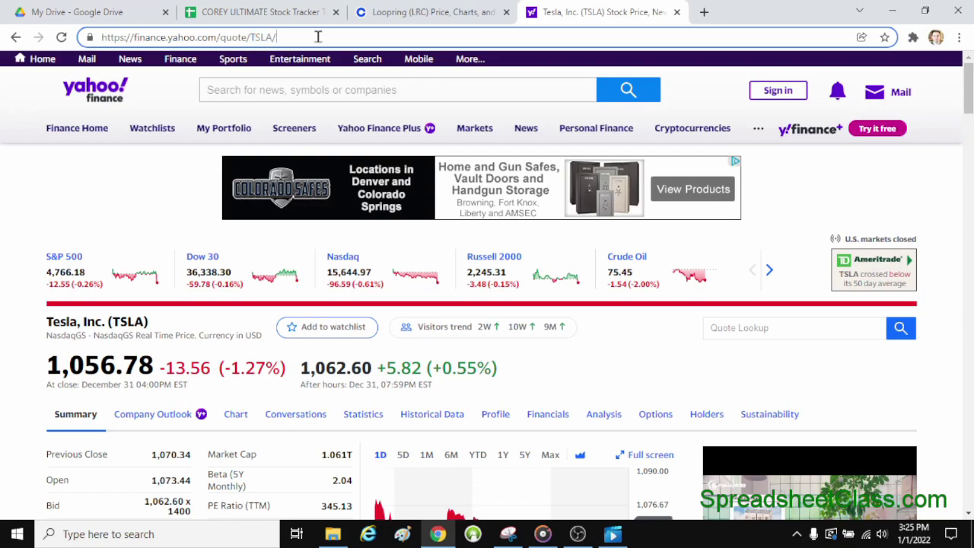
drag(313, 36, 48, 24)
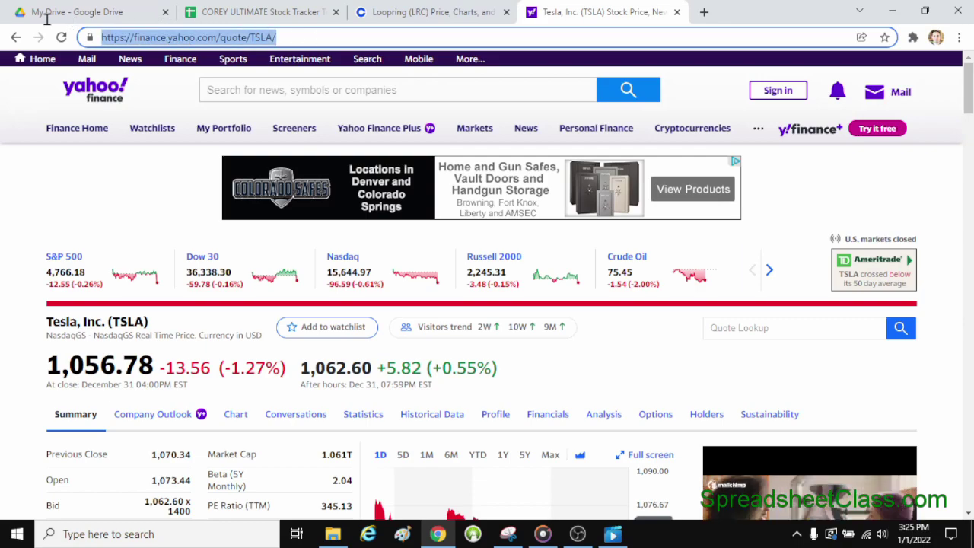
click(335, 35)
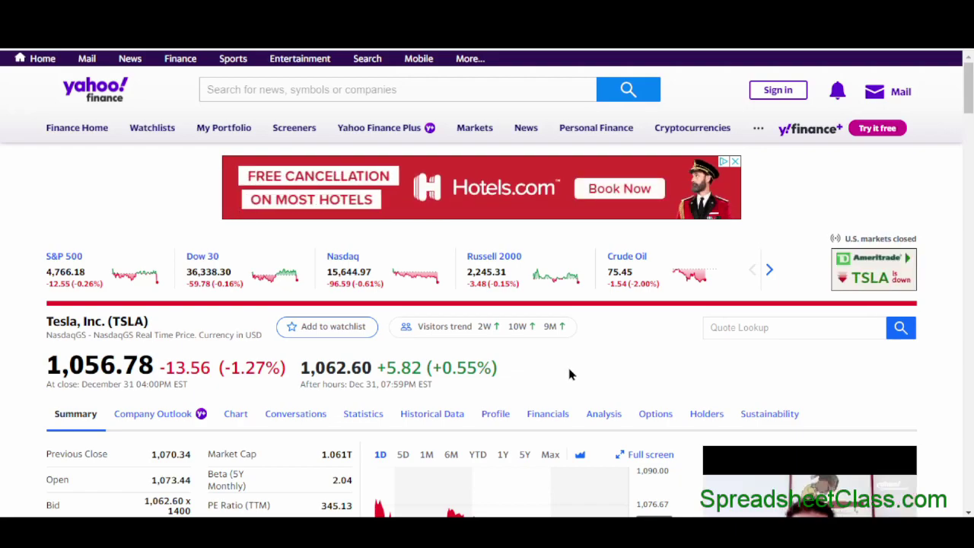
Inspect the Tesla business description under Company Profile and copy the full XPath of its paragraph element.
scroll(636, 334, down, 1)
scroll(636, 334, down, 15)
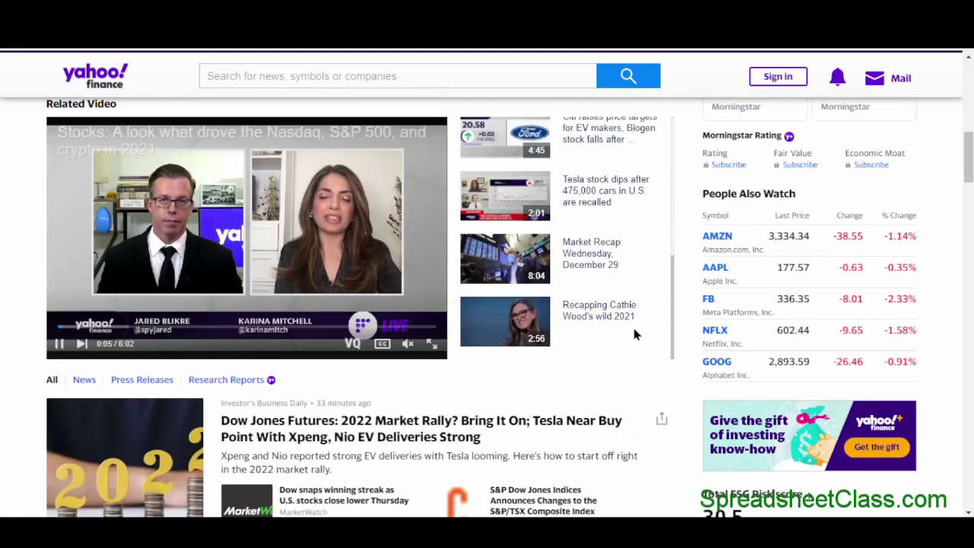
scroll(635, 334, down, 15)
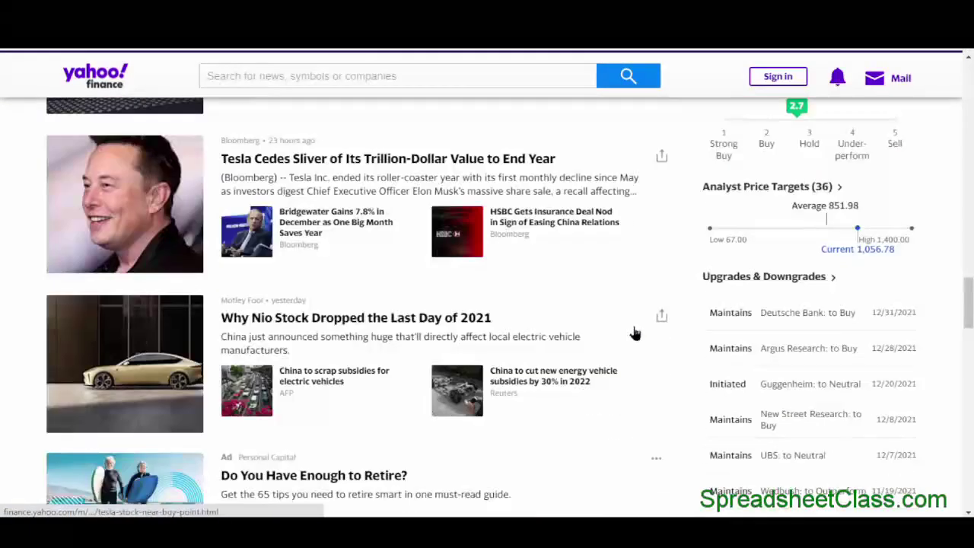
scroll(688, 312, down, 4)
scroll(695, 319, up, 4)
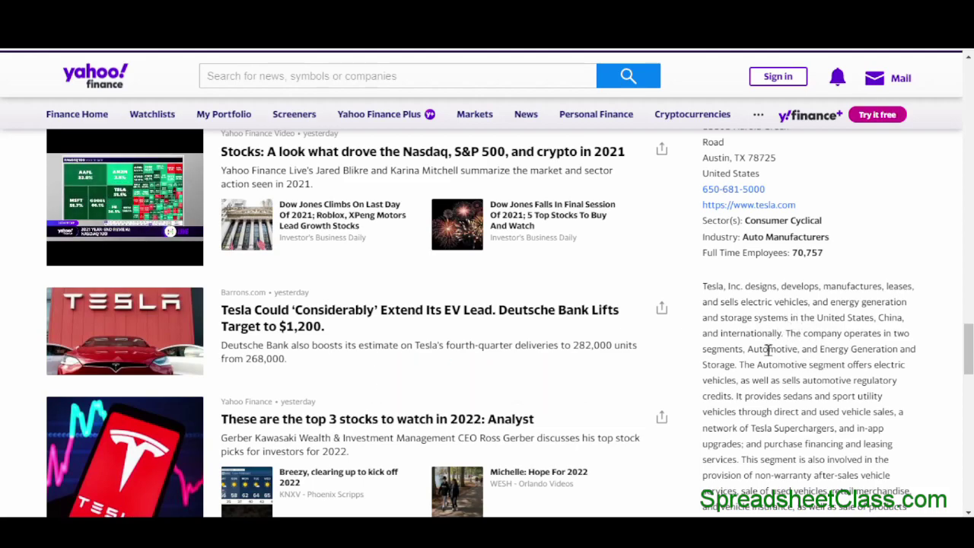
right_click(796, 319)
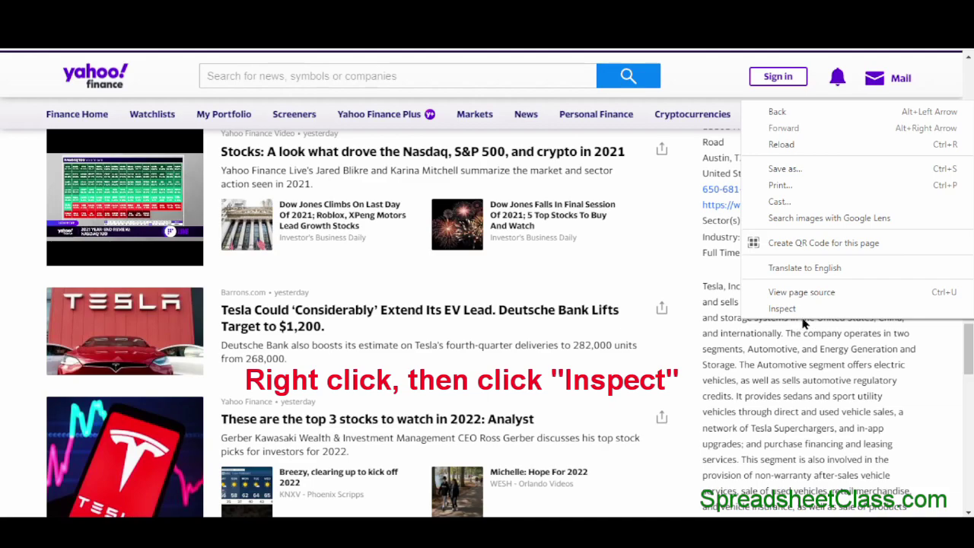
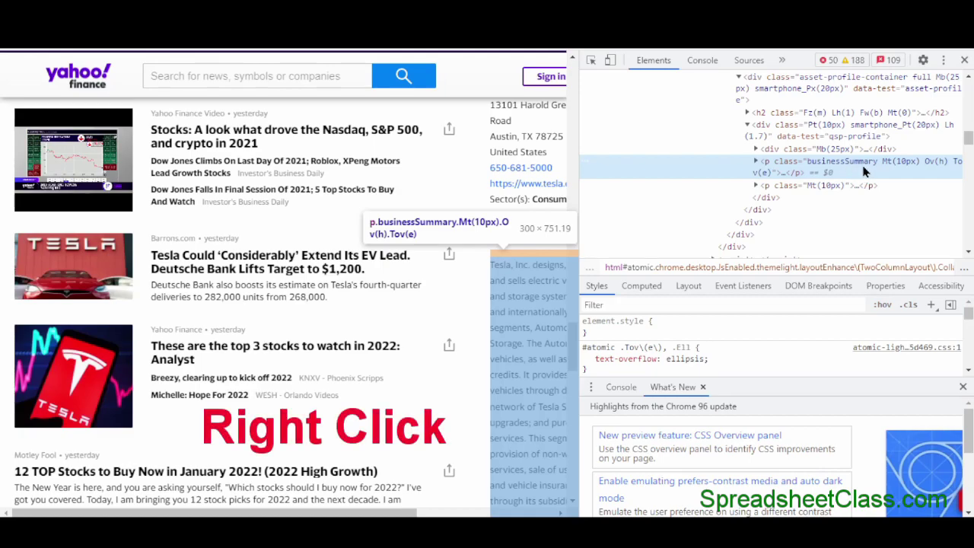
right_click(864, 172)
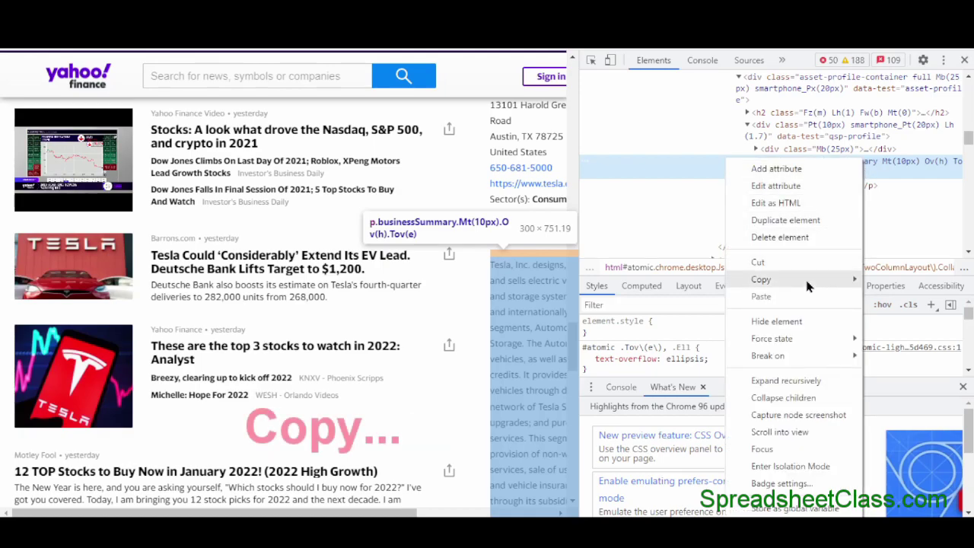
mouse_move(808, 285)
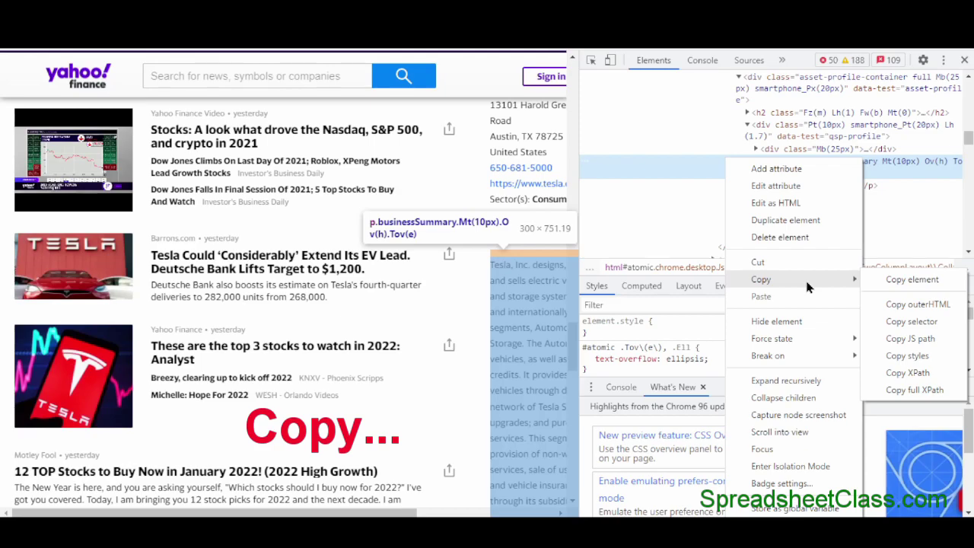
click(945, 392)
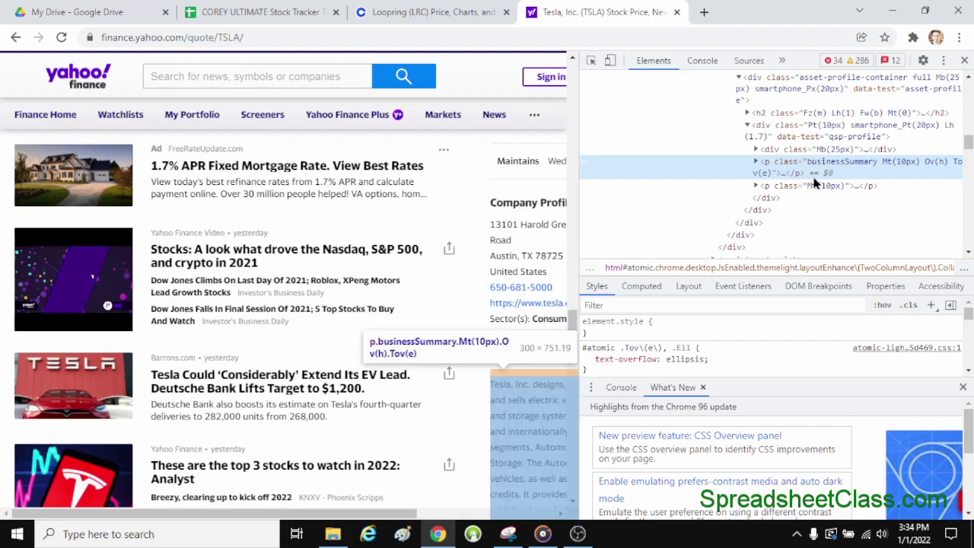
Close the developer tools and inspect the main TSLA stock price on the quote page.
key(F12)
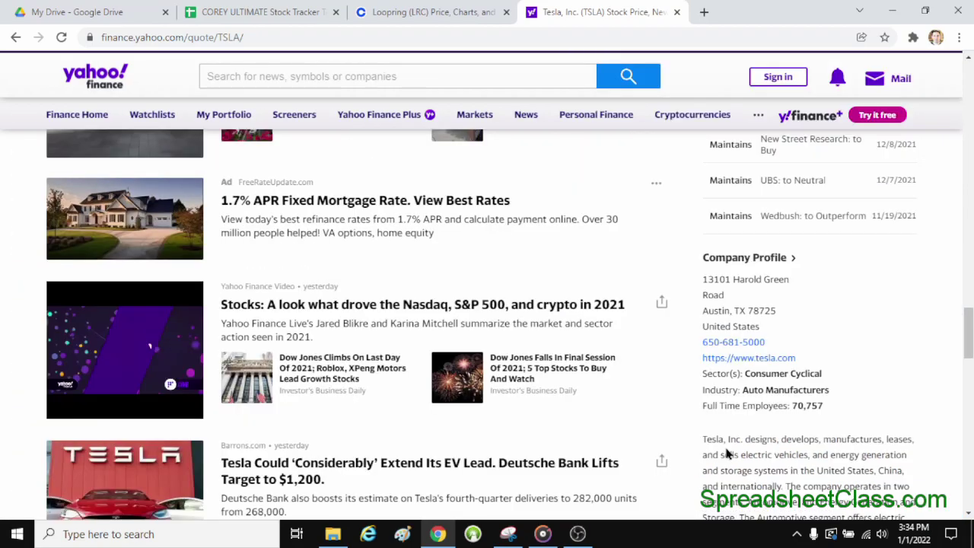
scroll(434, 296, up, 20)
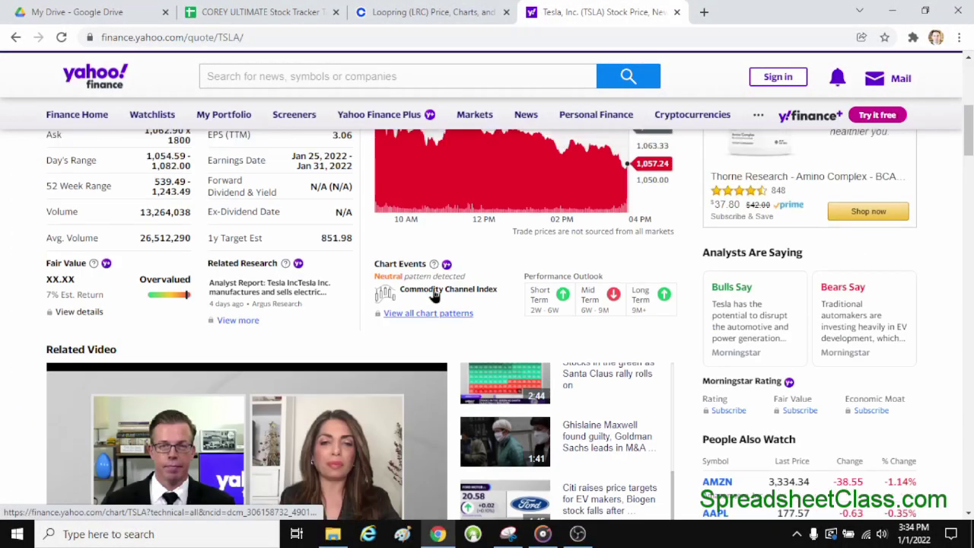
scroll(434, 296, up, 5)
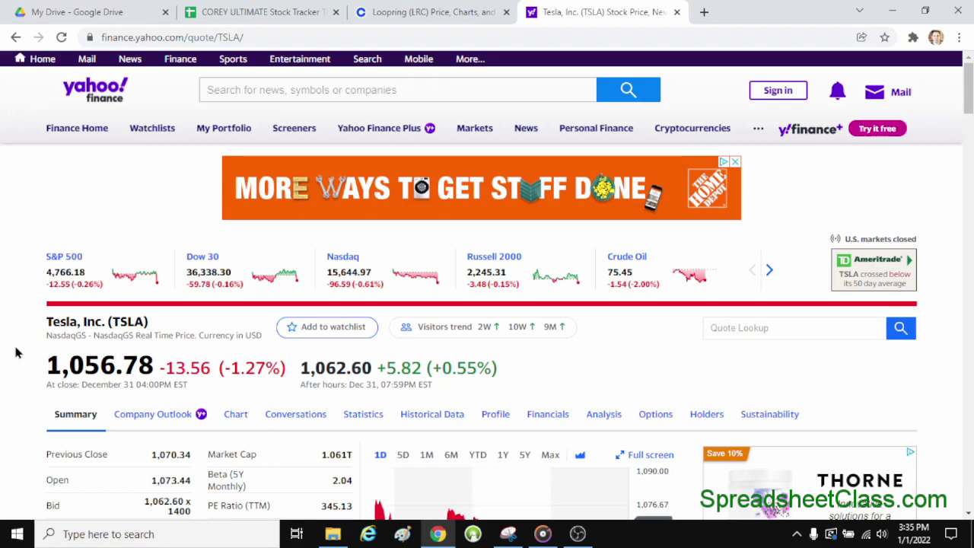
right_click(100, 367)
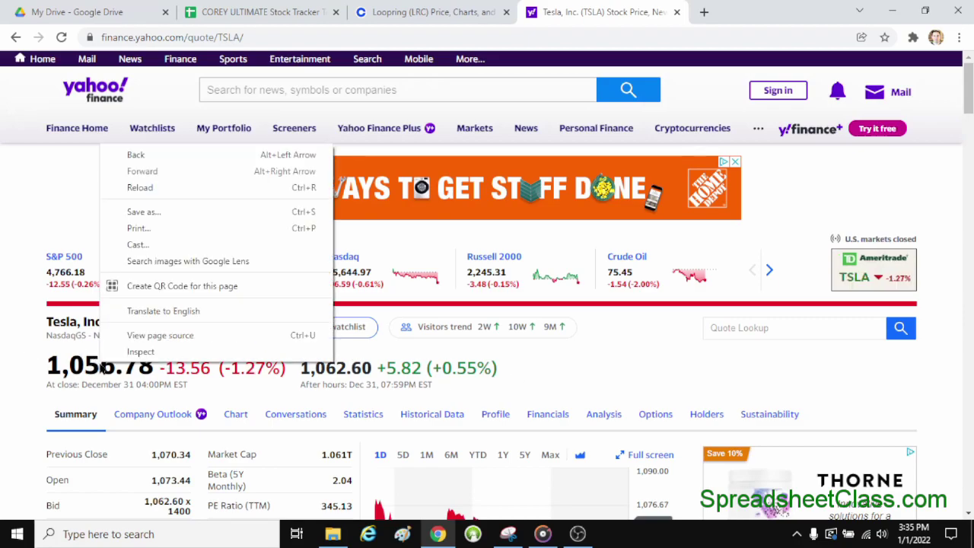
click(141, 352)
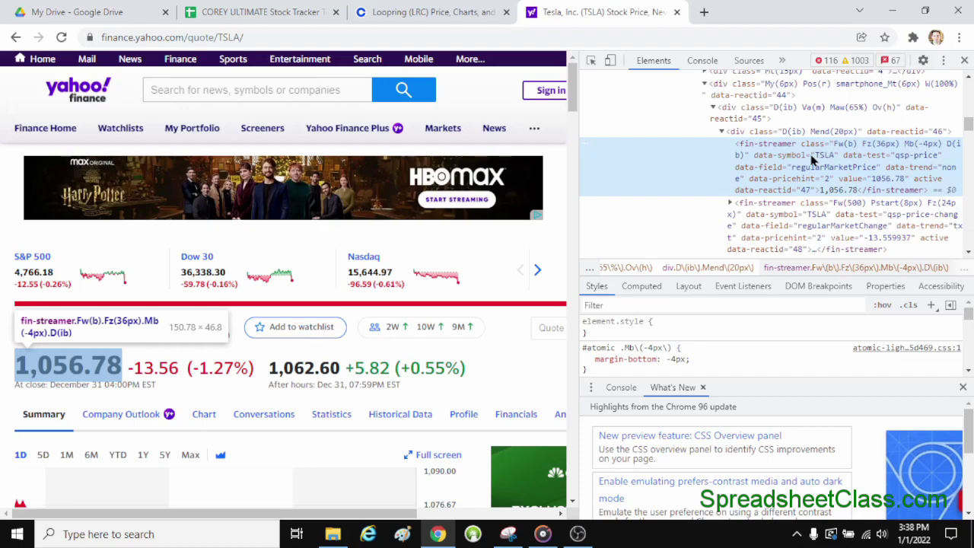
Collapse and re-expand the div containing the stock price element in the page code, and close the developer tools.
click(722, 133)
click(722, 133)
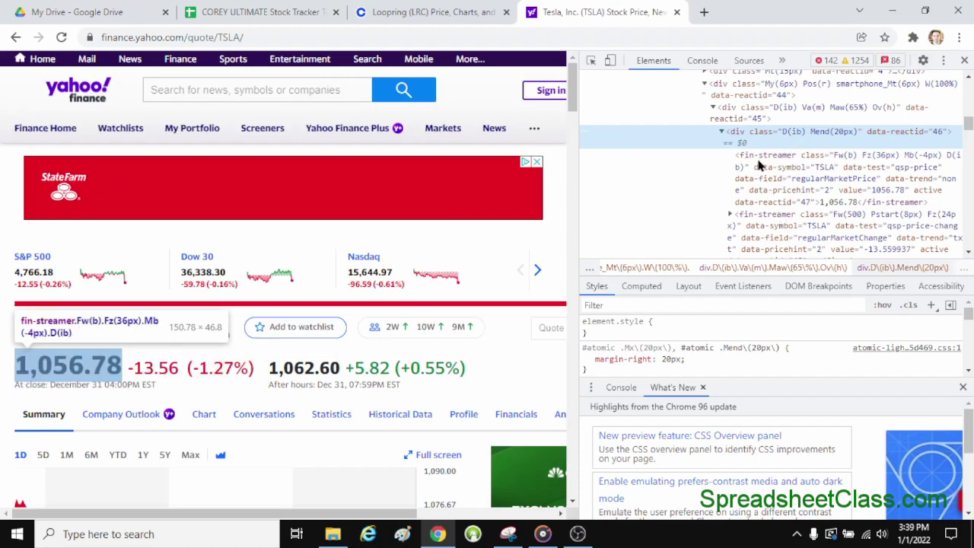
click(721, 133)
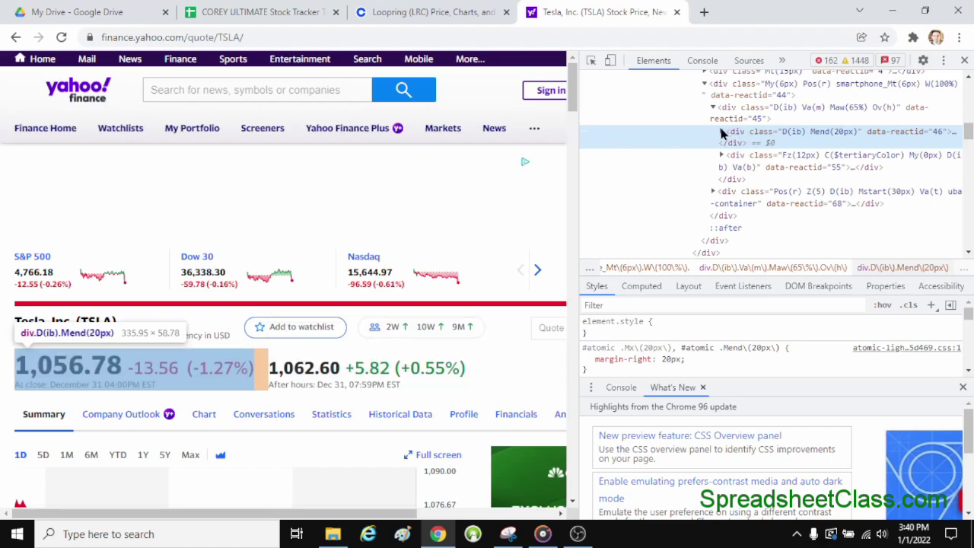
click(721, 132)
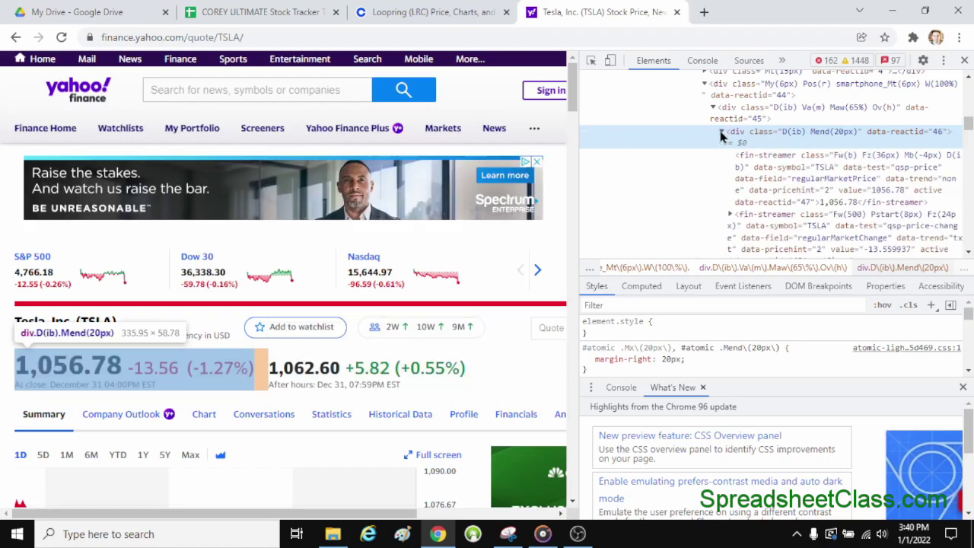
right_click(783, 171)
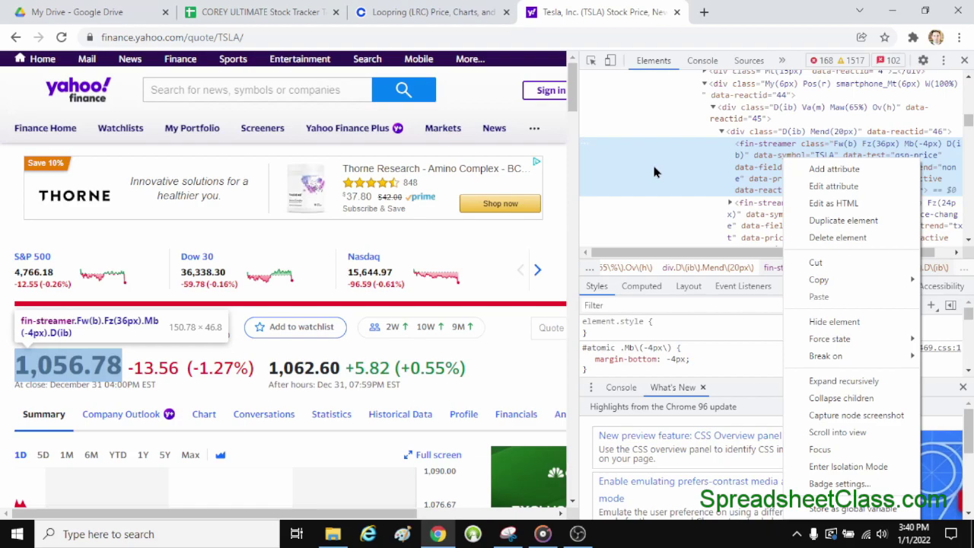
click(964, 60)
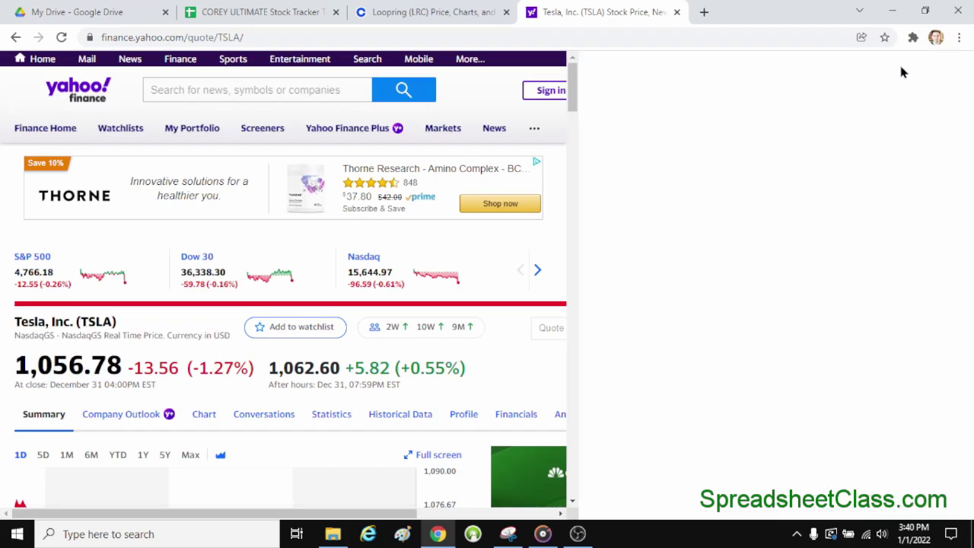
Clear the company description formula from merged cell J2:N9 on the Deep Dive sheet.
scroll(685, 234, down, 1)
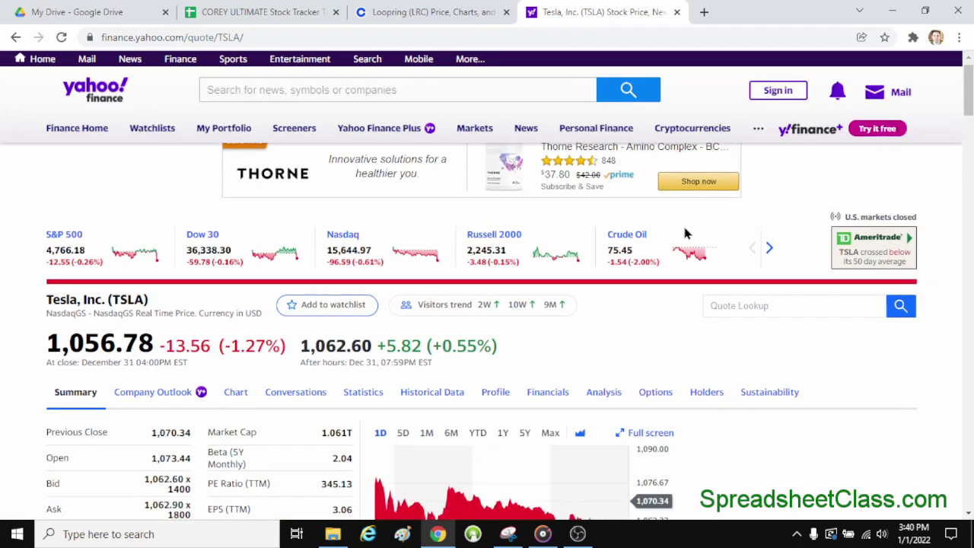
scroll(685, 234, down, 20)
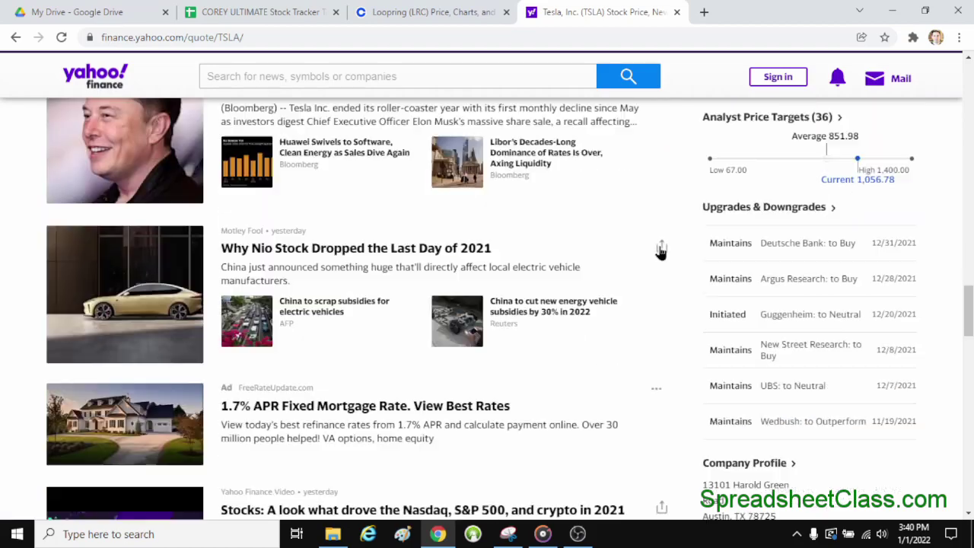
scroll(661, 251, down, 7)
scroll(667, 251, up, 3)
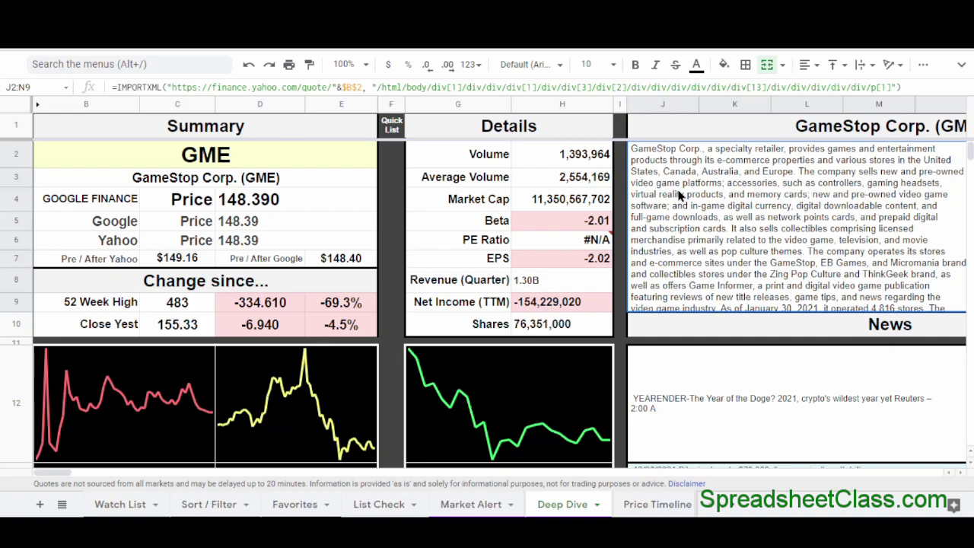
key(Delete)
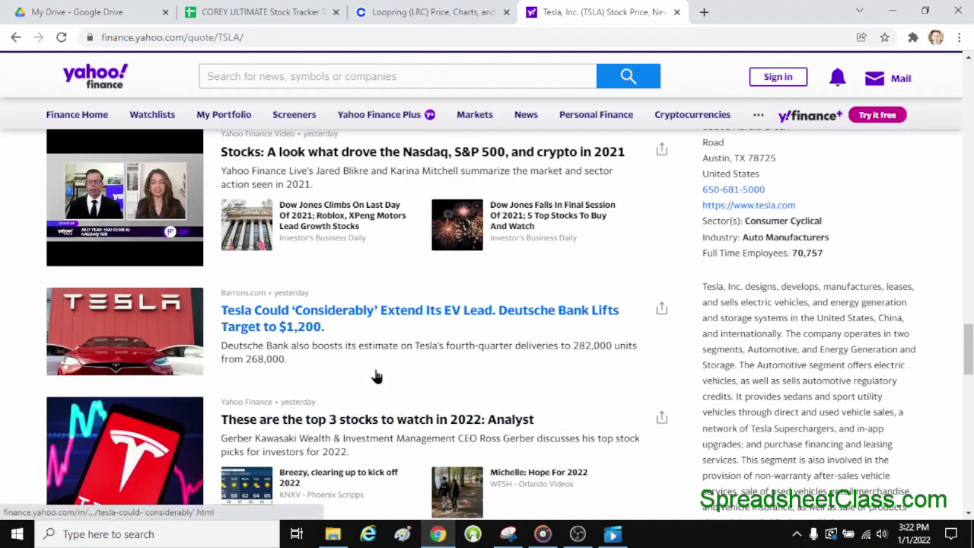
Copy the TSLA quote page URL and start an IMPORTXML formula in cell J2:N9 of the Deep Dive sheet with it as the quoted url argument.
drag(261, 36, 38, 30)
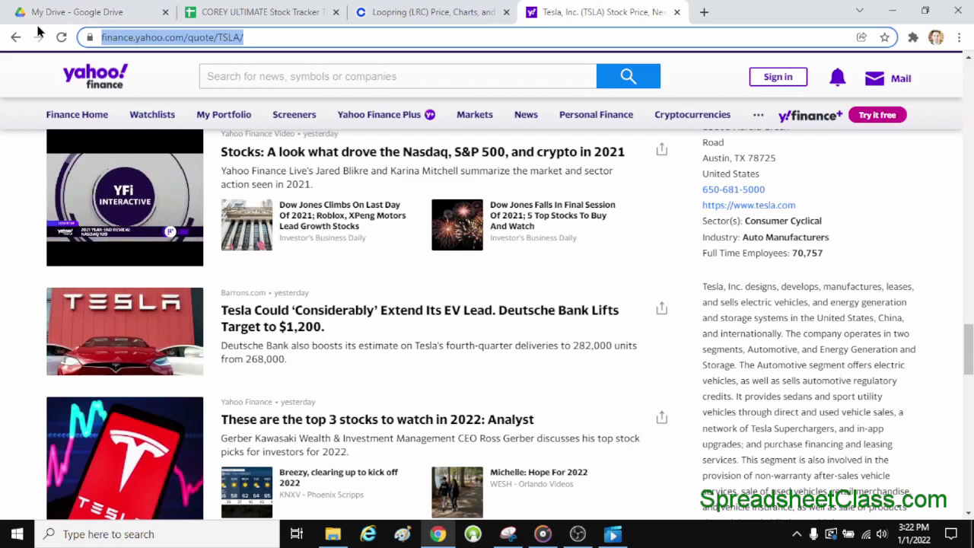
click(585, 538)
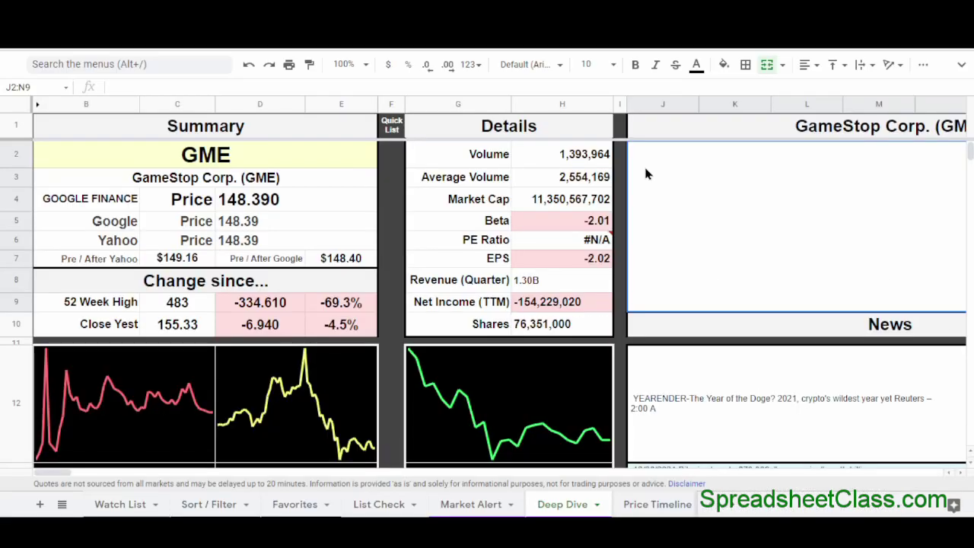
text(=importxml()
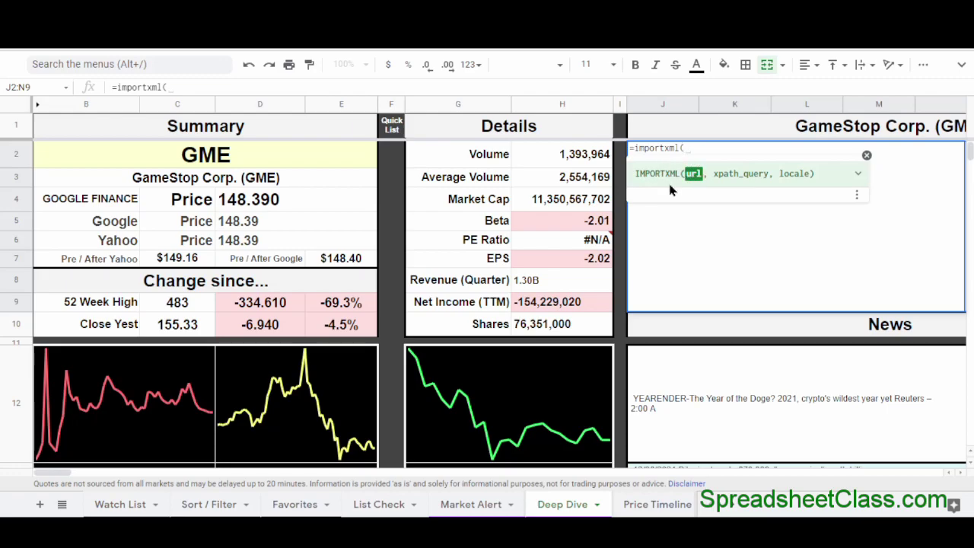
key(ctrl+v)
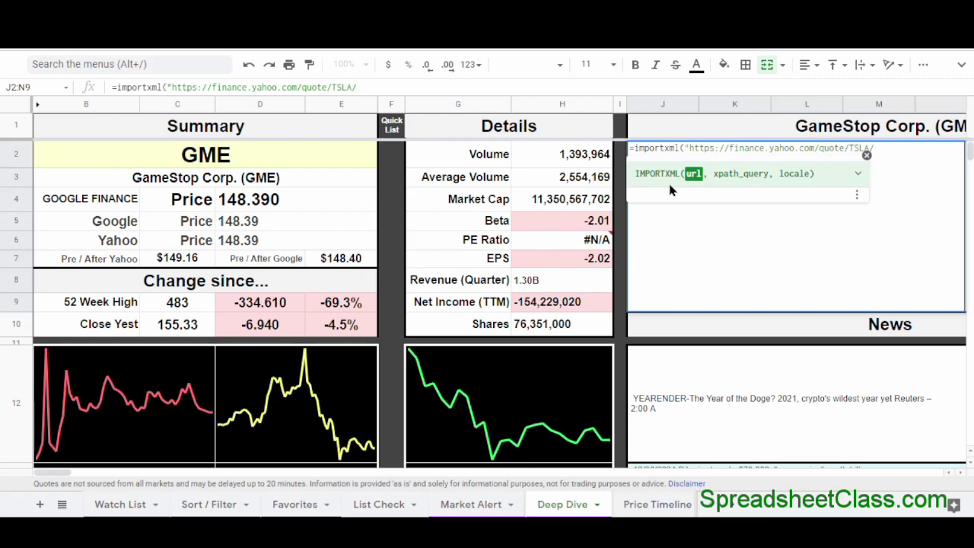
text(",)
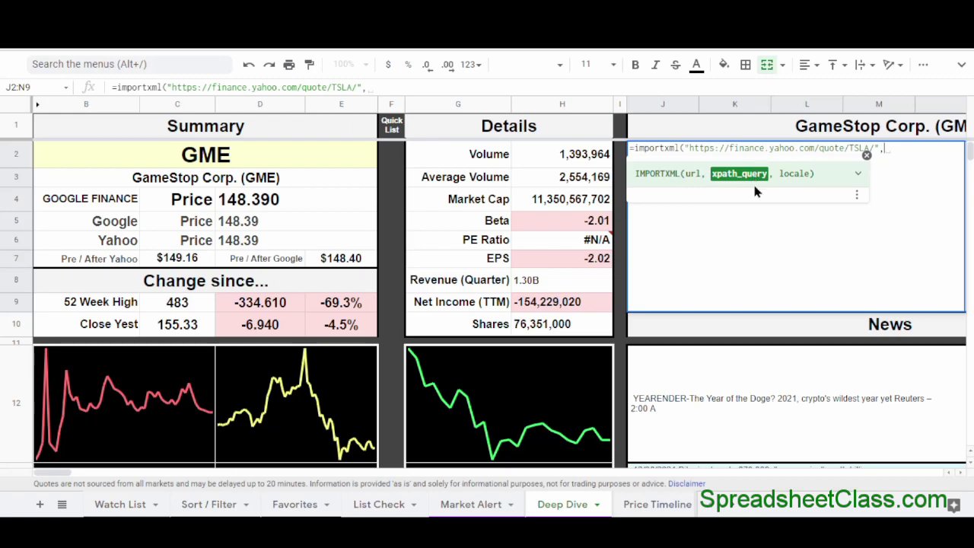
Inspect the Tesla business description on the Yahoo Finance page and copy the full XPath of its businessSummary paragraph.
key(ctrl+Tab)
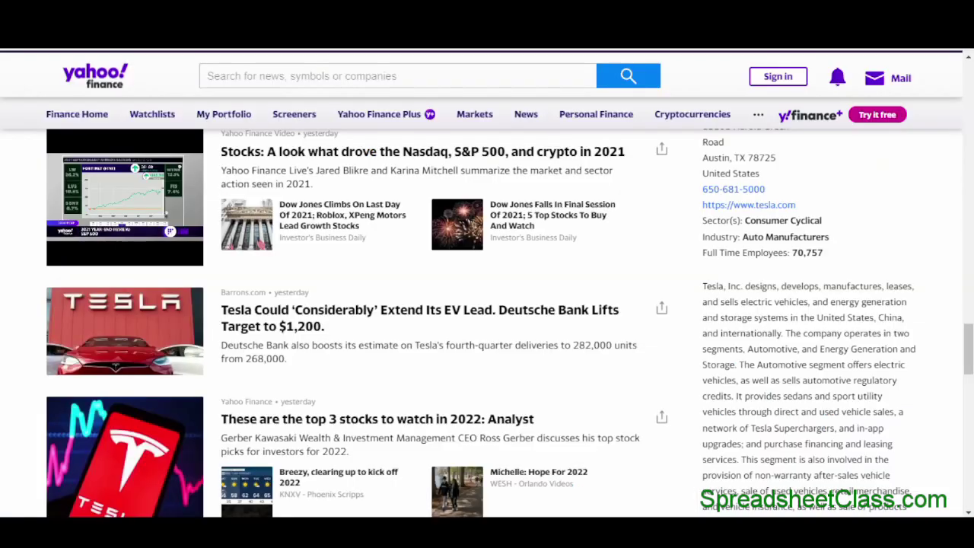
right_click(814, 335)
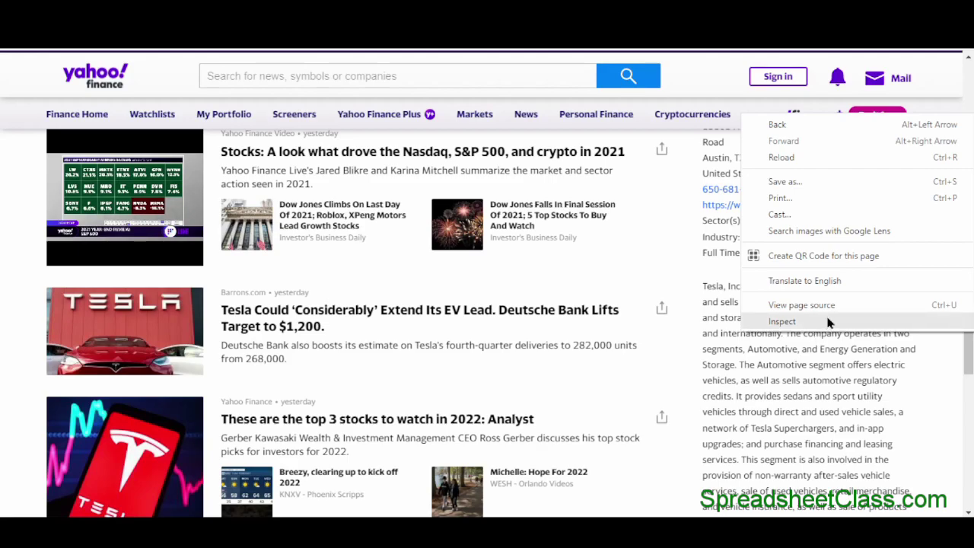
click(782, 321)
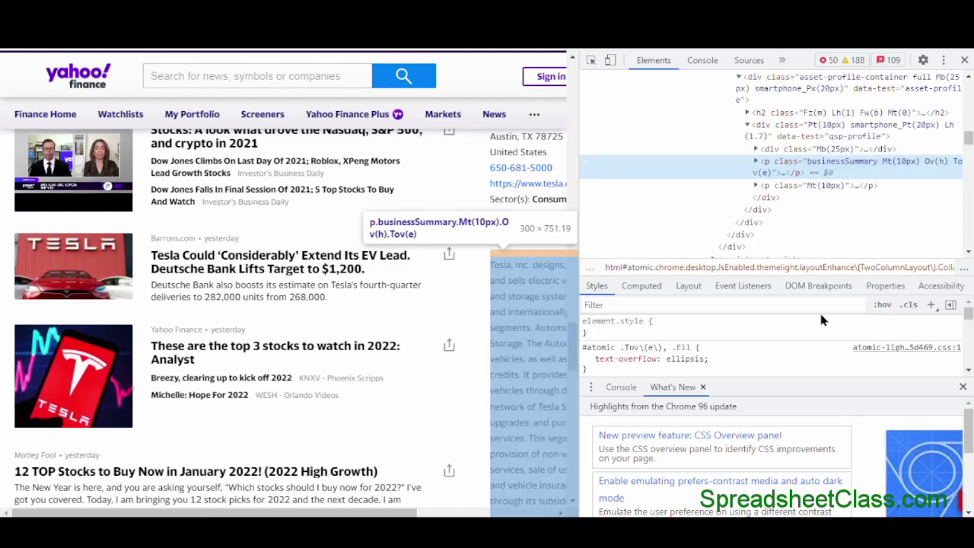
right_click(851, 175)
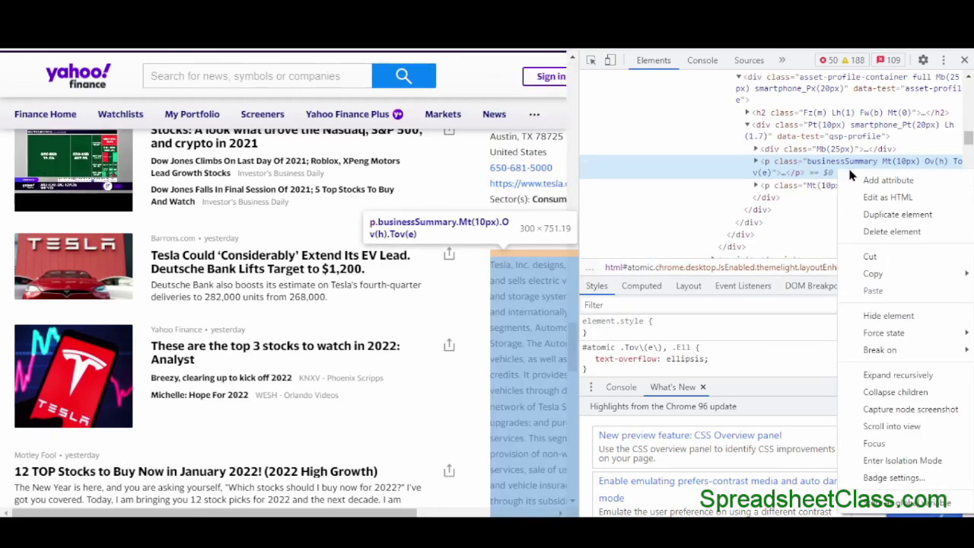
mouse_move(873, 279)
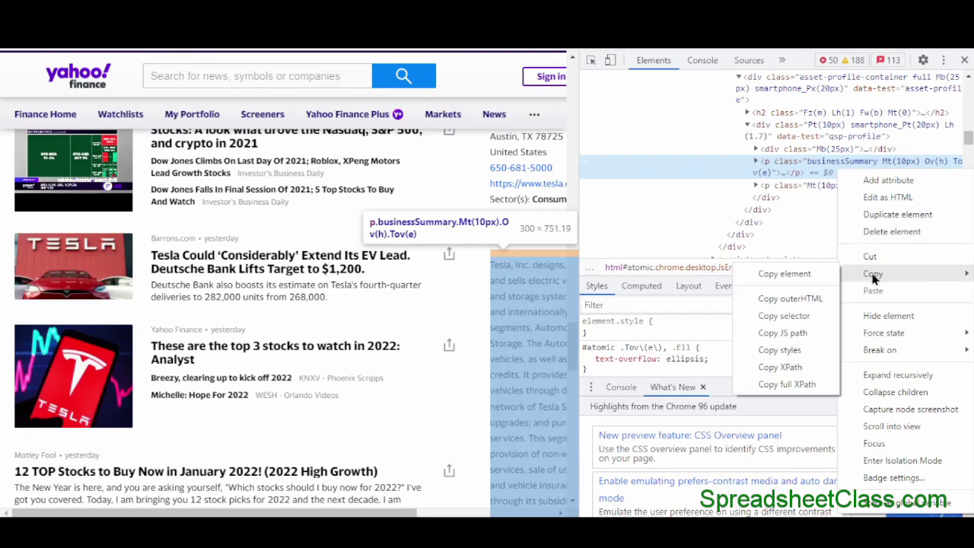
click(823, 386)
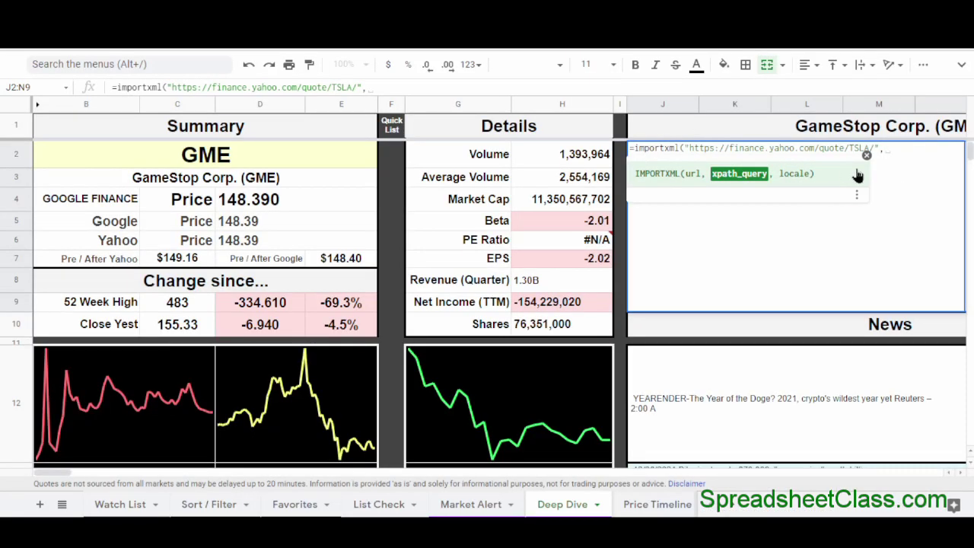
Complete the IMPORTXML formula in the description cell with the copied full XPath as the quoted xpath_query argument.
text(")
text(/html/body/div[1]/div/div/div[1]/div/div[3]/div[2]/div/div/div/div/div[13]/div/div/div/div/div/p[1])
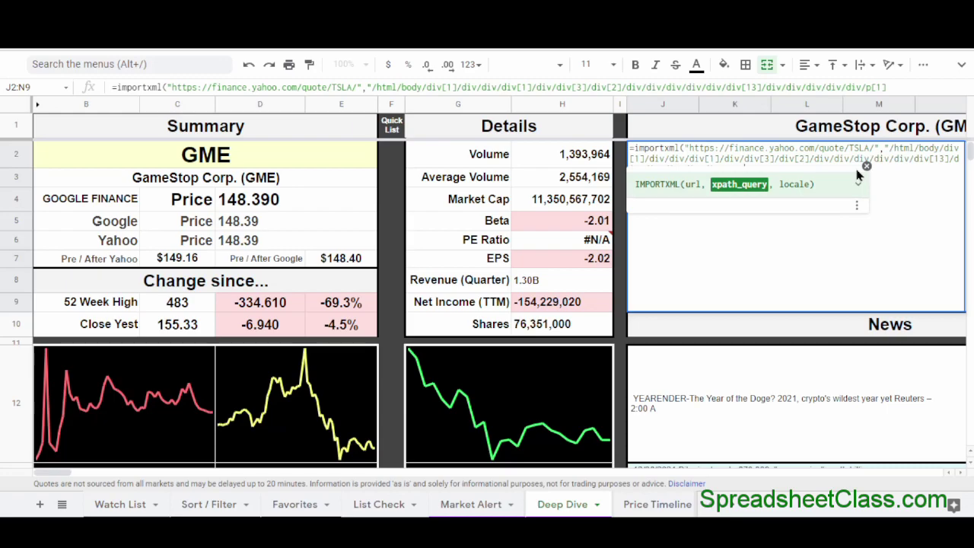
text(")
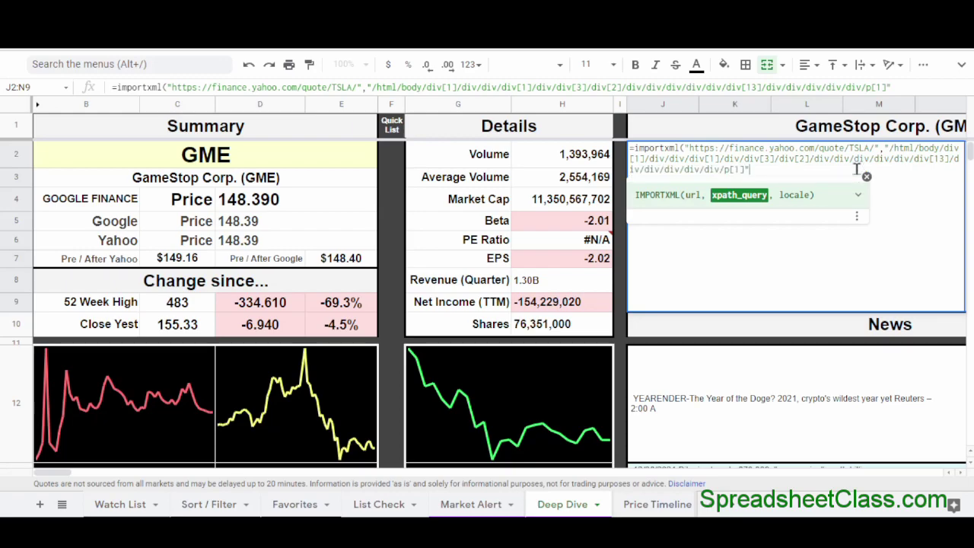
key(Return)
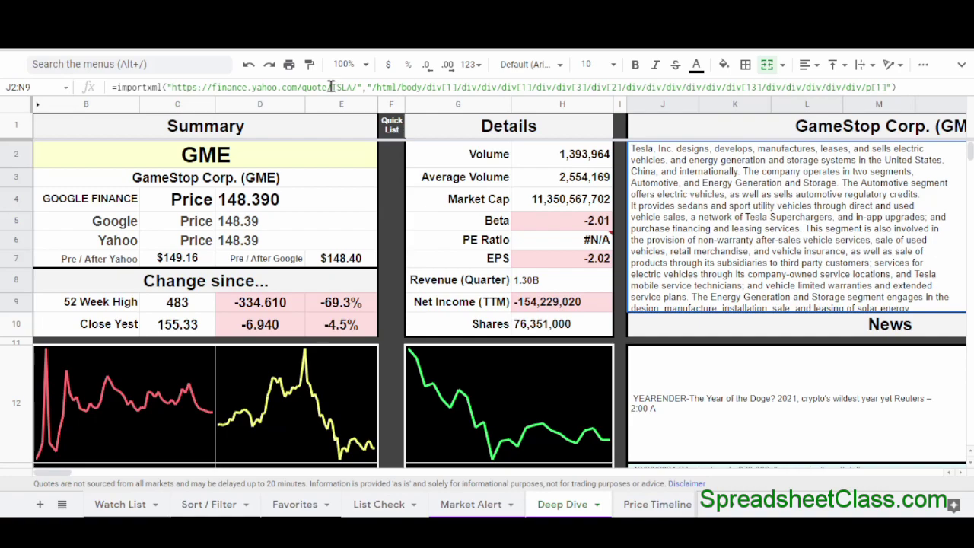
Replace the TSLA ticker in the description formula's URL with GME.
drag(331, 87, 354, 87)
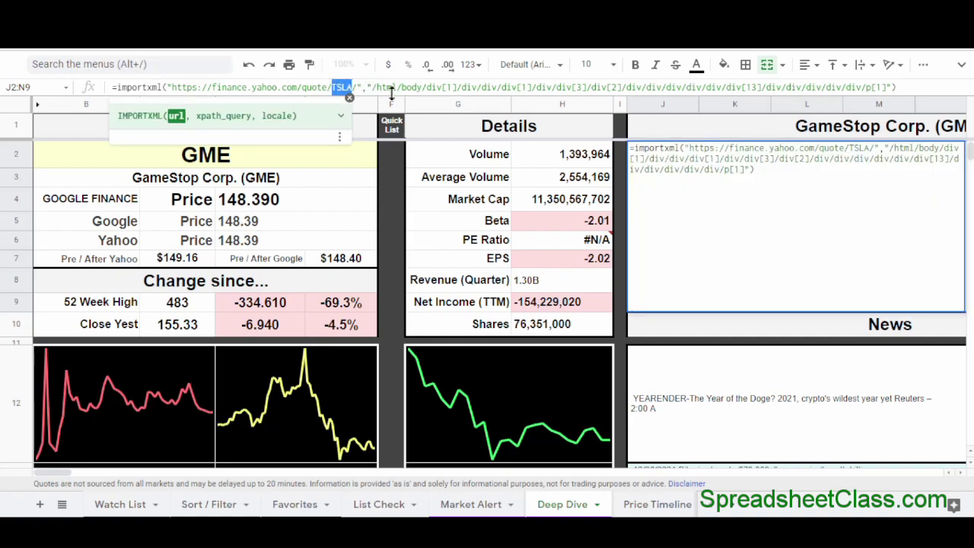
text(GME)
key(Return)
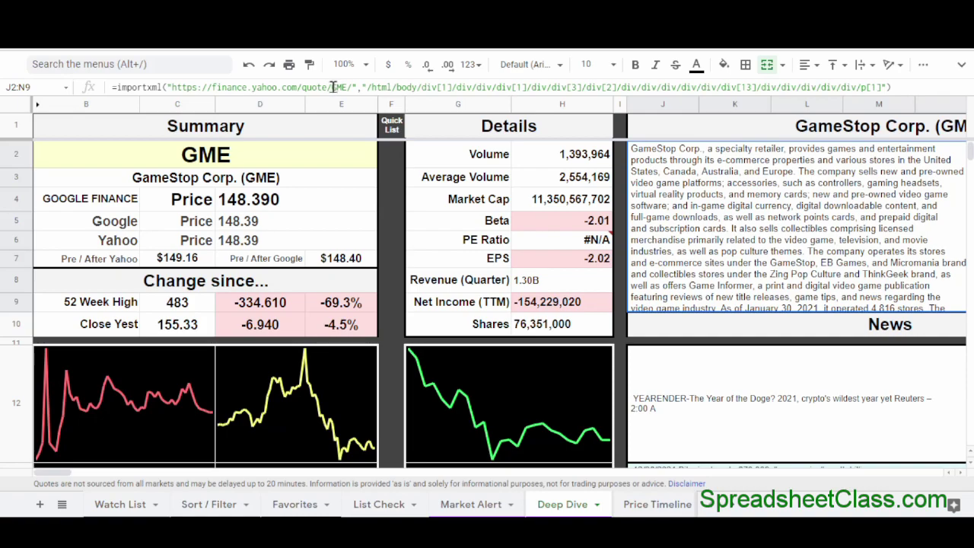
Replace the hardcoded ticker and trailing slash in the description formula's URL with a concatenated reference to cell B2 (&B2).
drag(332, 87, 351, 87)
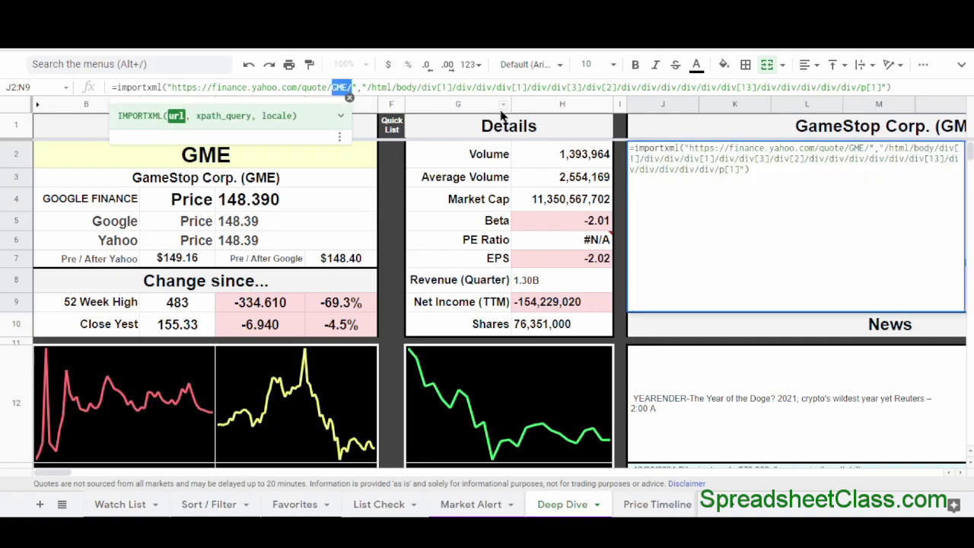
key(BackSpace)
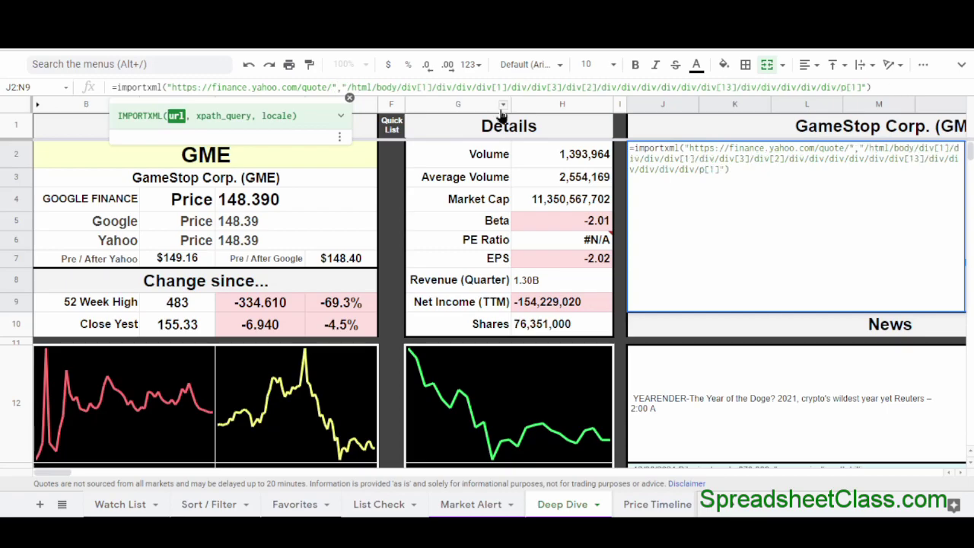
text(& )
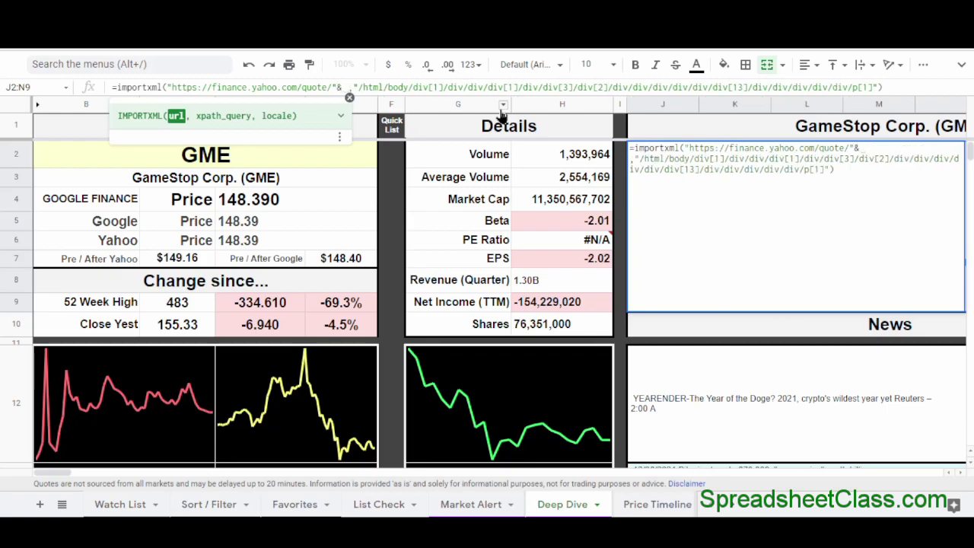
text(b2)
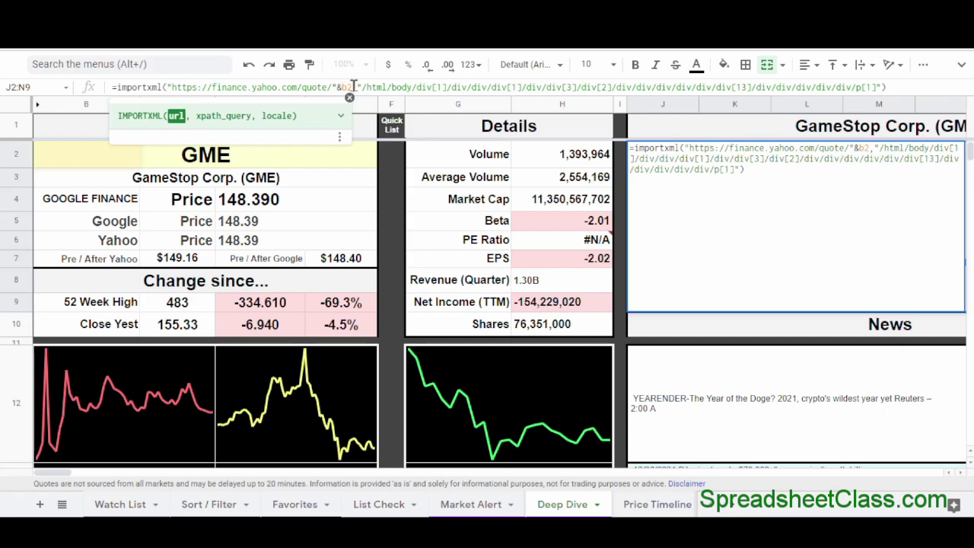
key(Return)
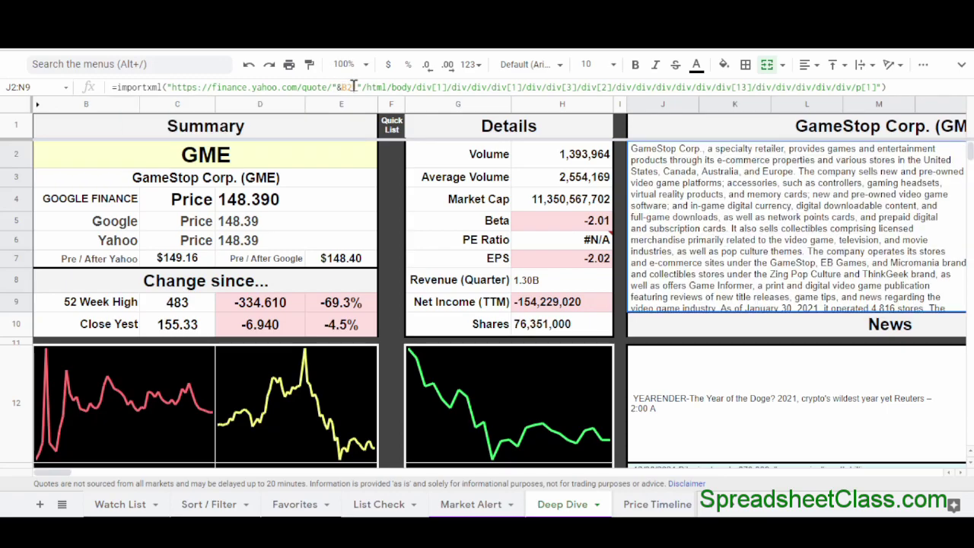
Set the ticker in cell B2 to AMC and select the company description cell J2:N9.
click(318, 154)
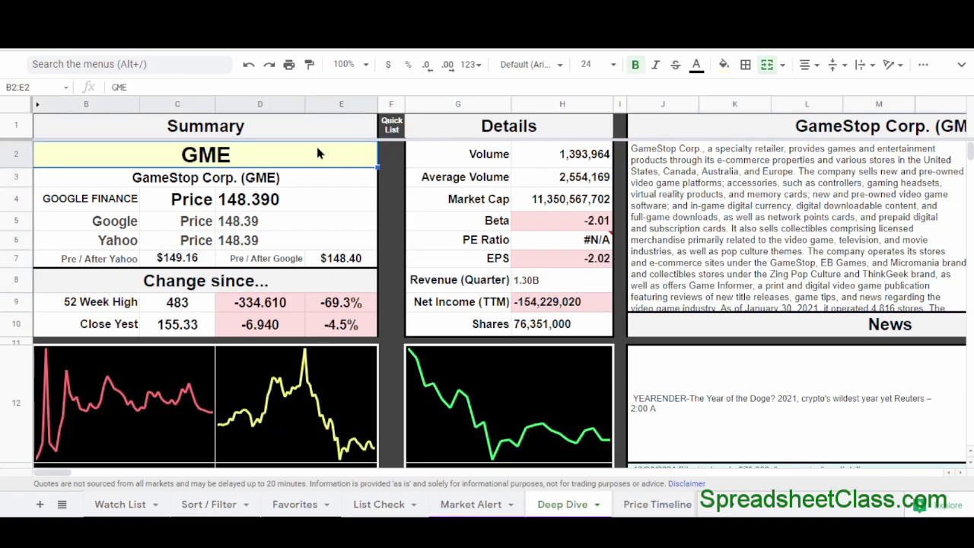
text(AMC)
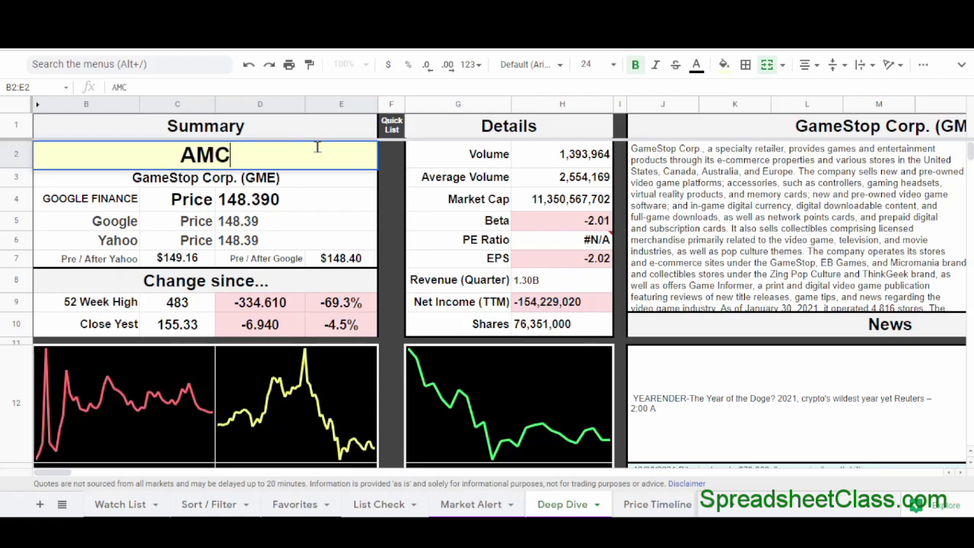
key(Return)
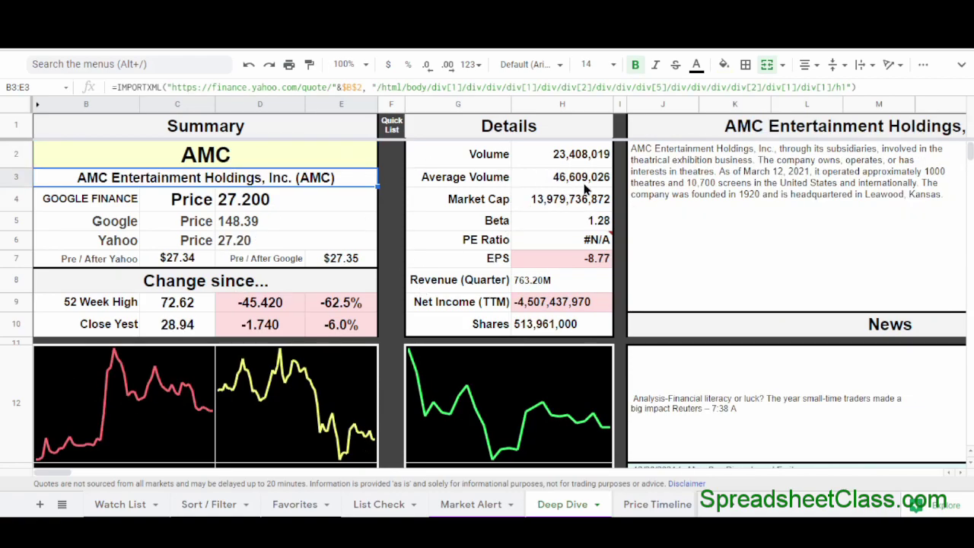
click(746, 164)
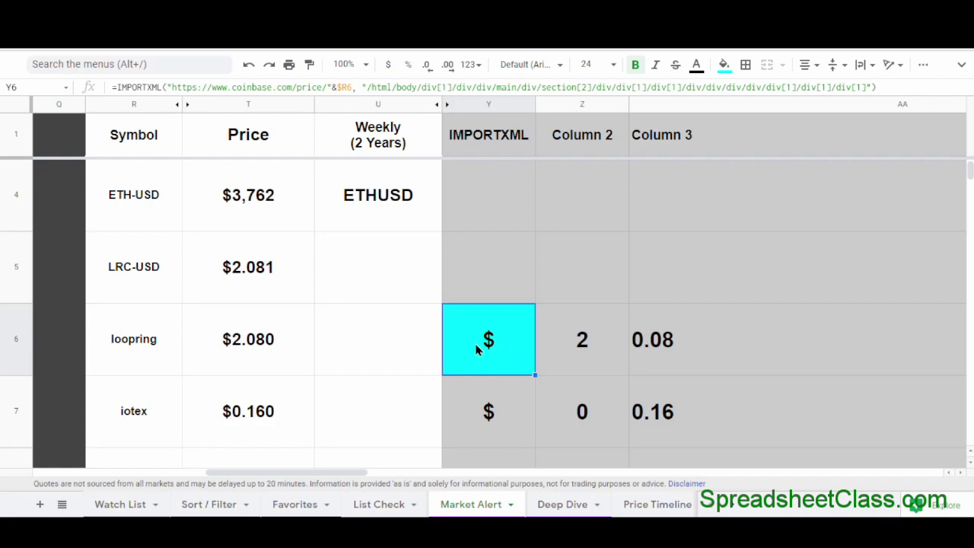
Examine the loopring row's split IMPORTXML values in Z6 and AA6 and the price formula in T6 on Market Alert, and return to Deep Dive.
click(581, 353)
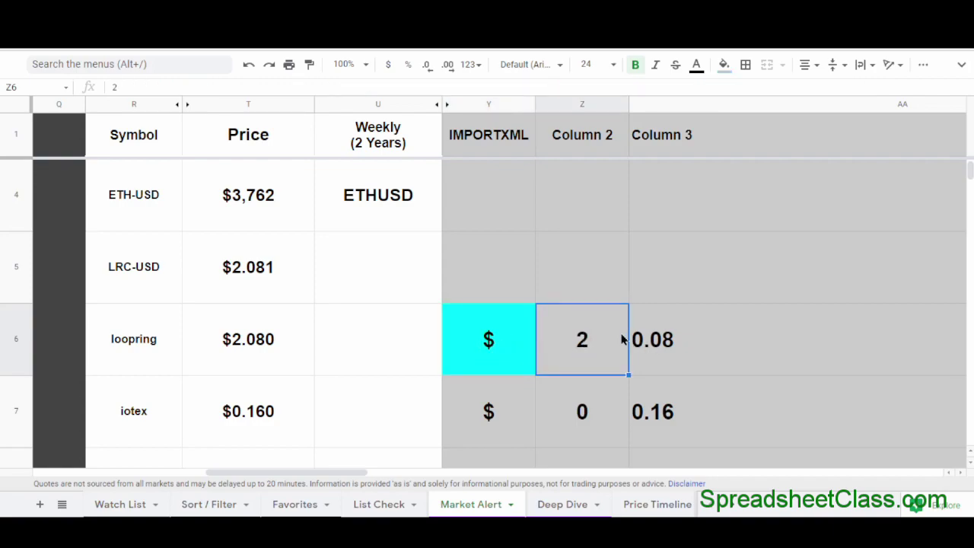
click(698, 340)
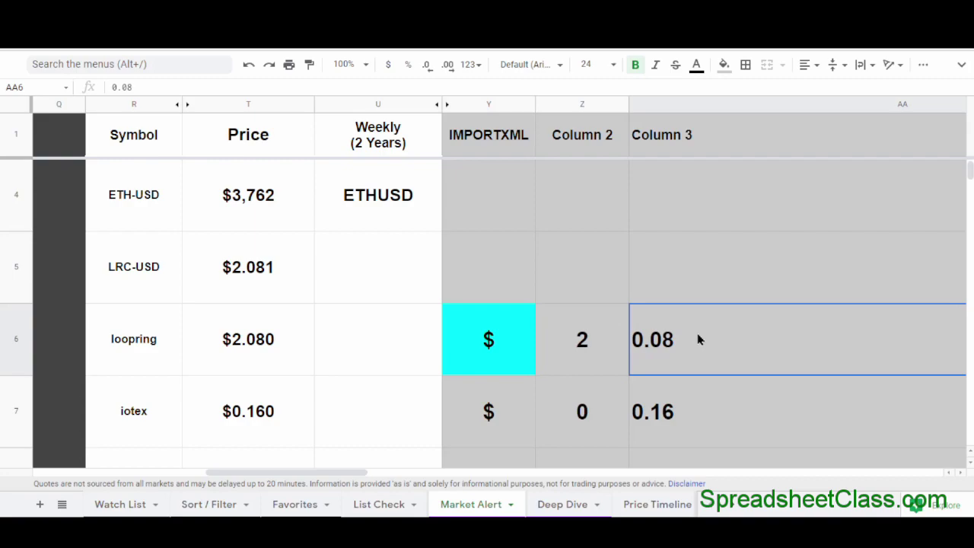
click(266, 354)
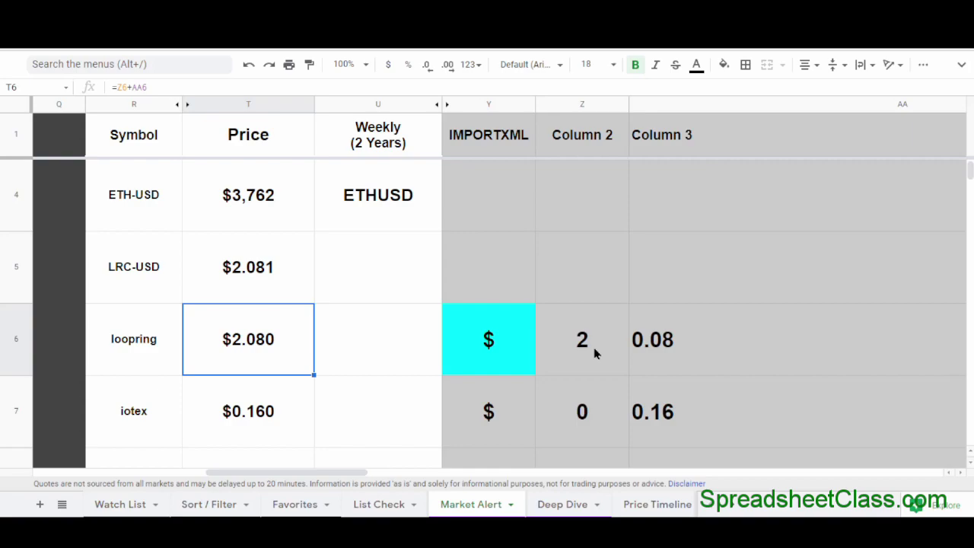
key(ctrl+Page_Down)
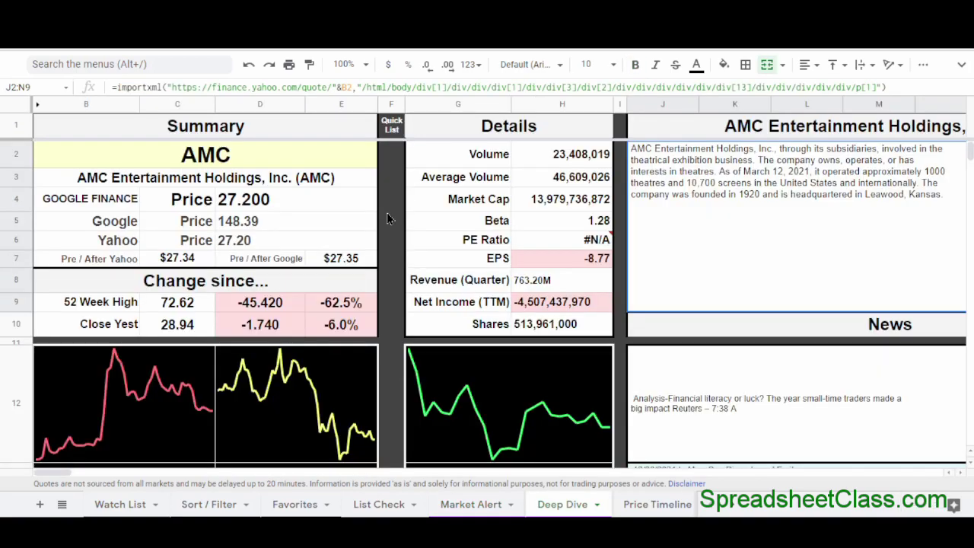